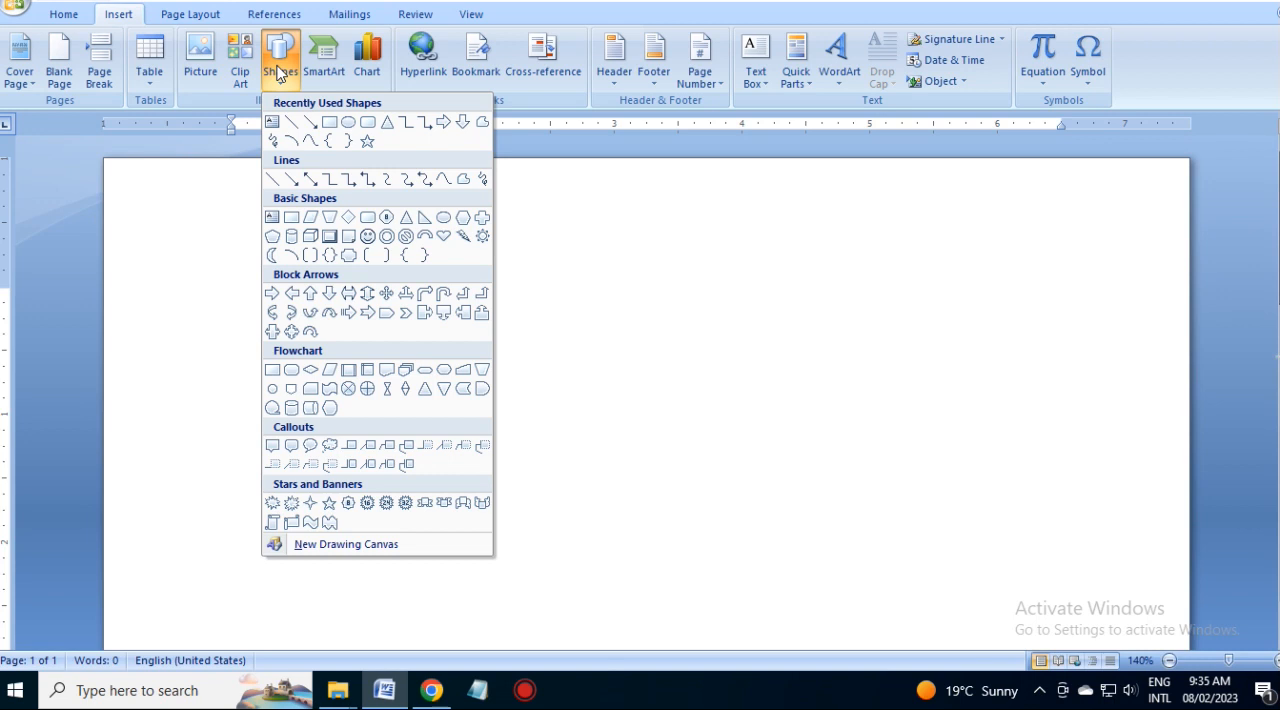
Step: Draw a rectangle about 2.61" wide and 1.5" high in the upper part of the blank page
{"action": "left_click", "coordinate": [280, 74]}
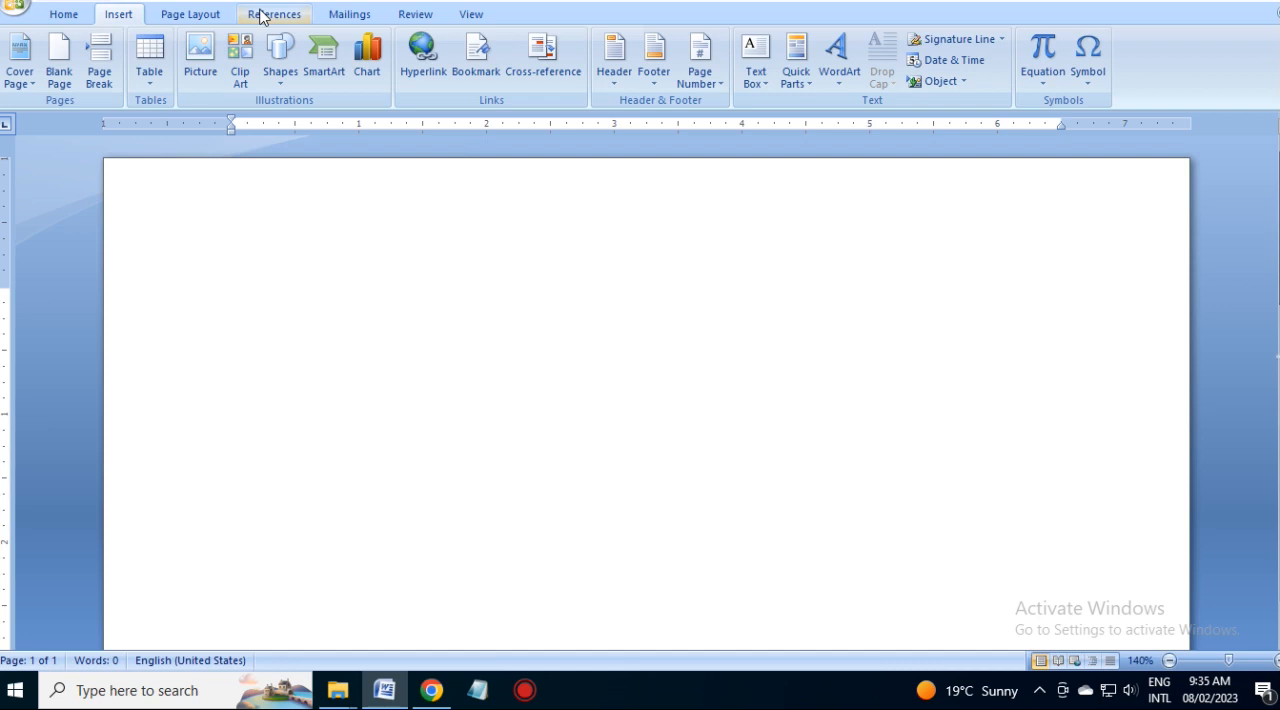
{"action": "left_click", "coordinate": [288, 62]}
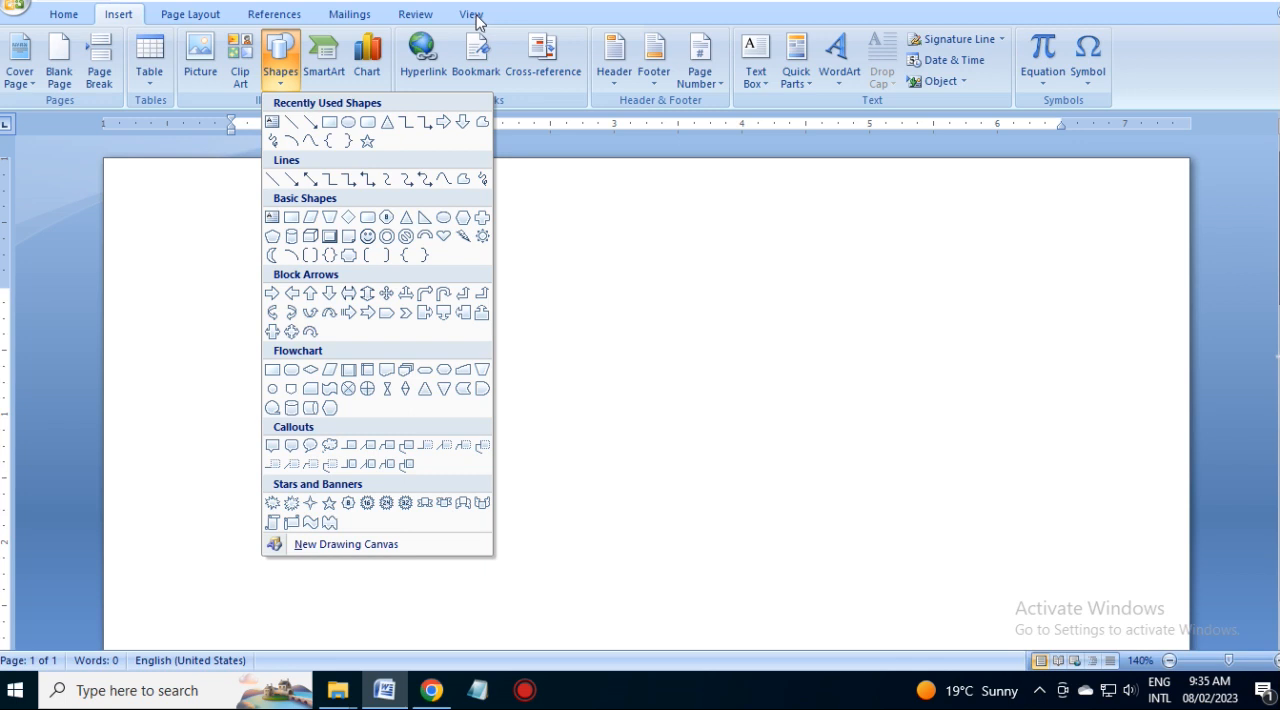
{"action": "left_click", "coordinate": [328, 124]}
{"action": "left_click_drag", "start_coordinate": [325, 321], "coordinate": [658, 516]}
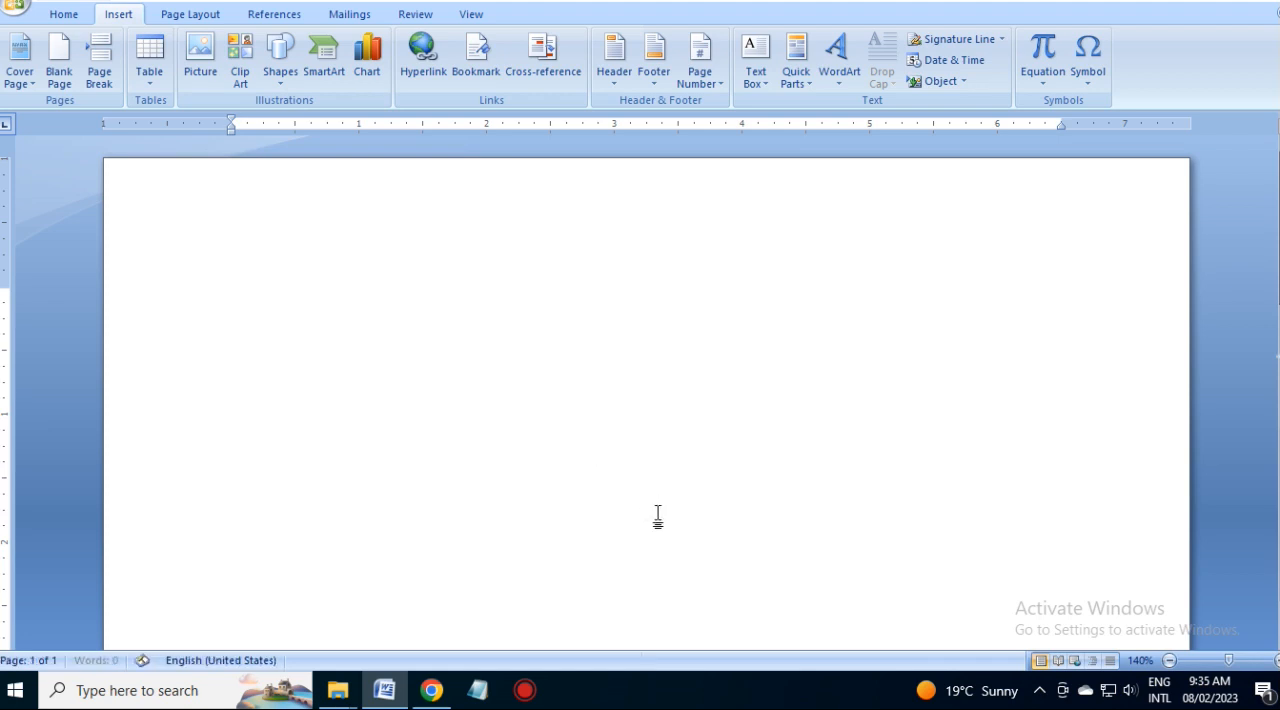
{"action": "left_click", "coordinate": [116, 14]}
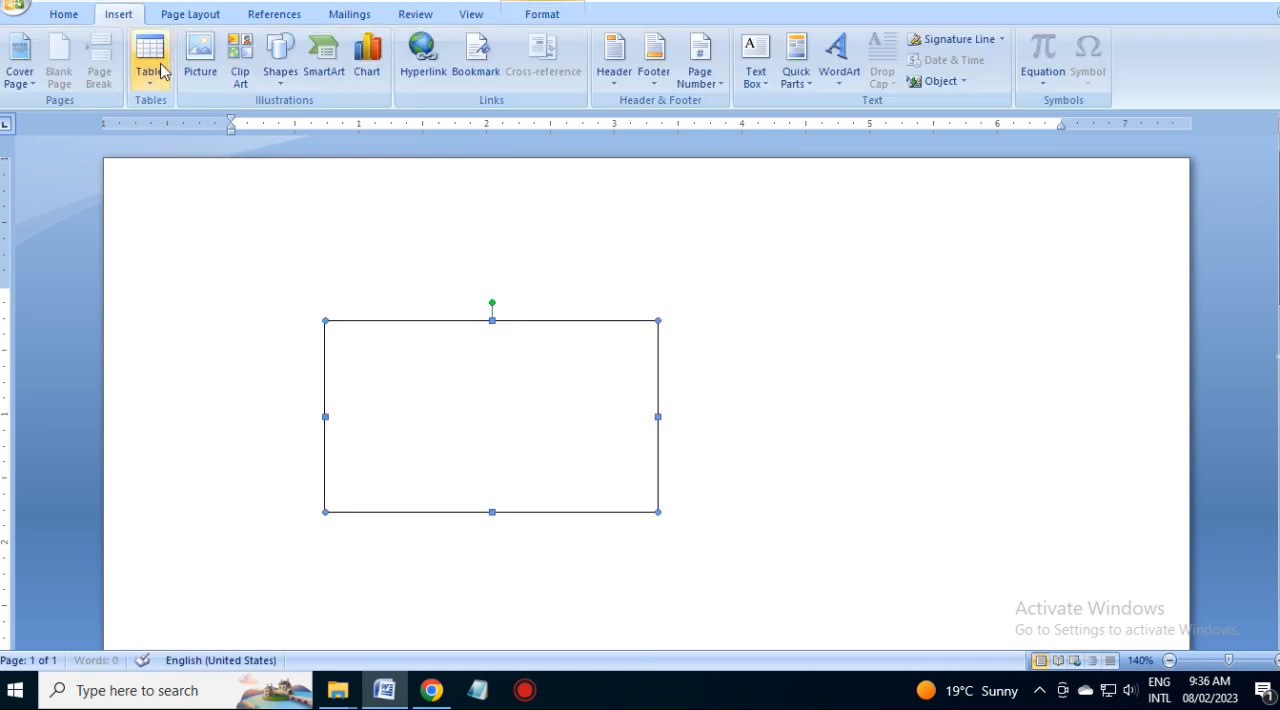
{"action": "left_click", "coordinate": [542, 17]}
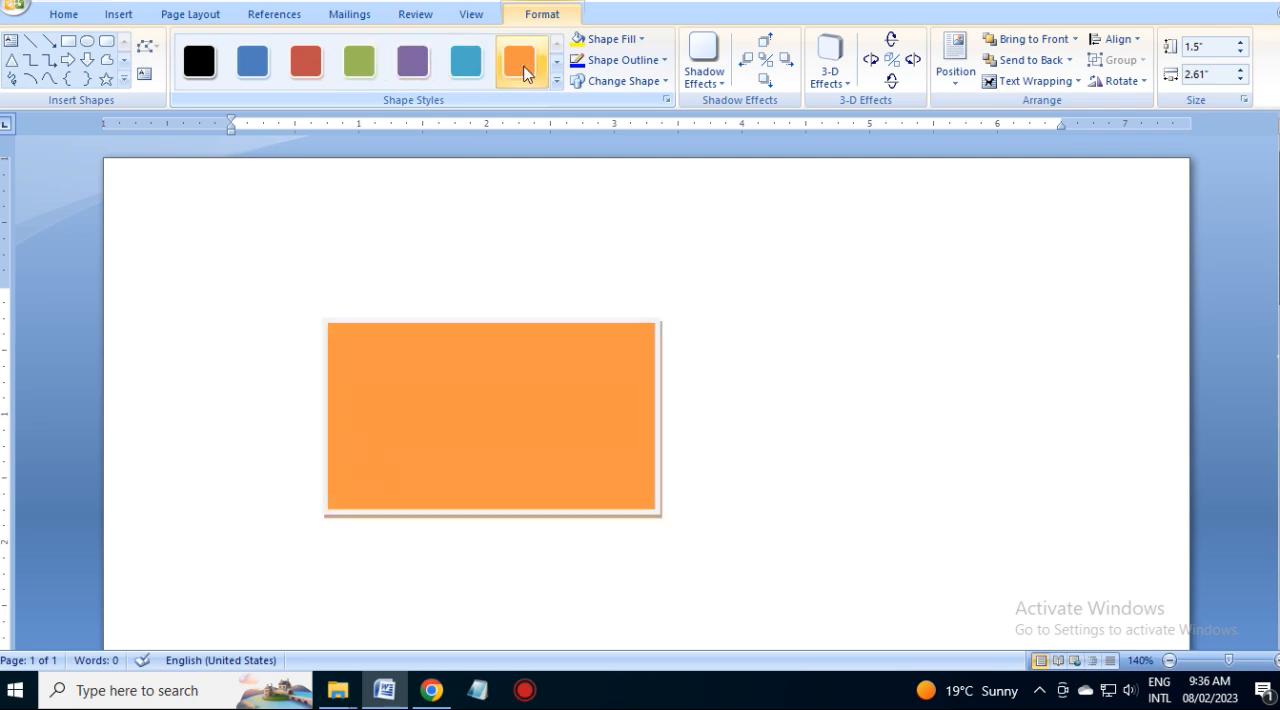
{"action": "left_click", "coordinate": [557, 82]}
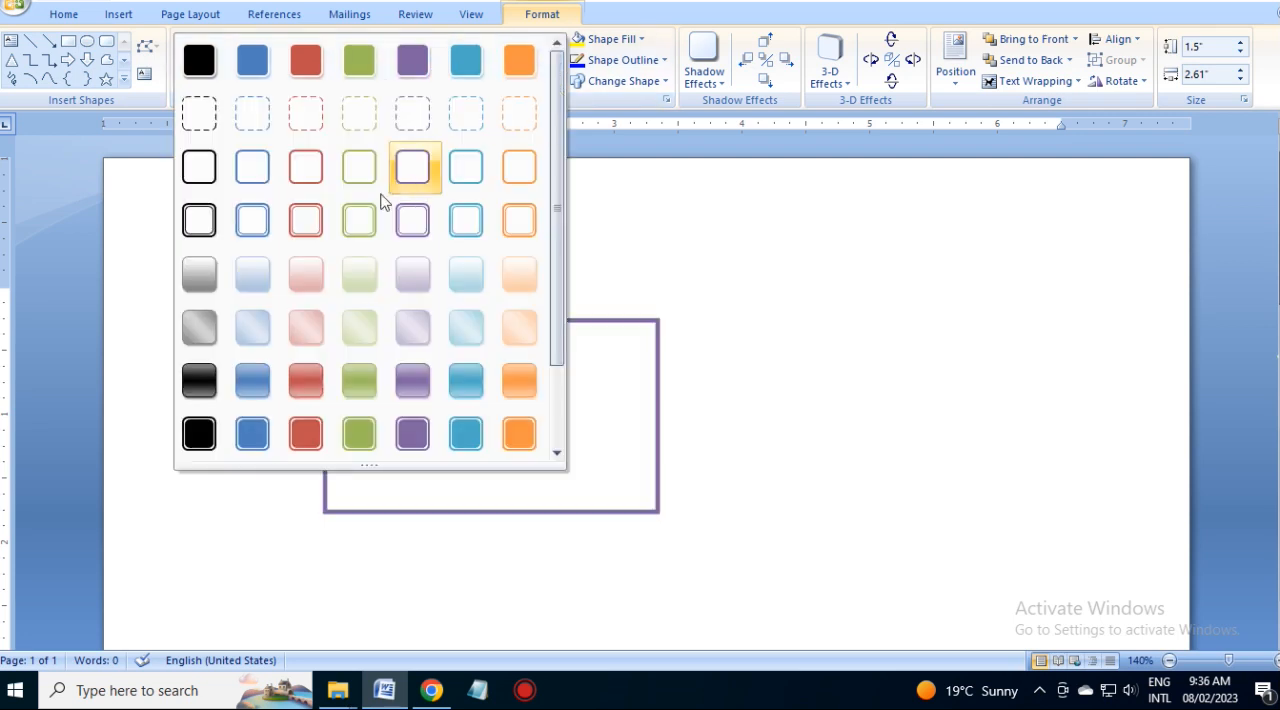
{"action": "left_click", "coordinate": [631, 97]}
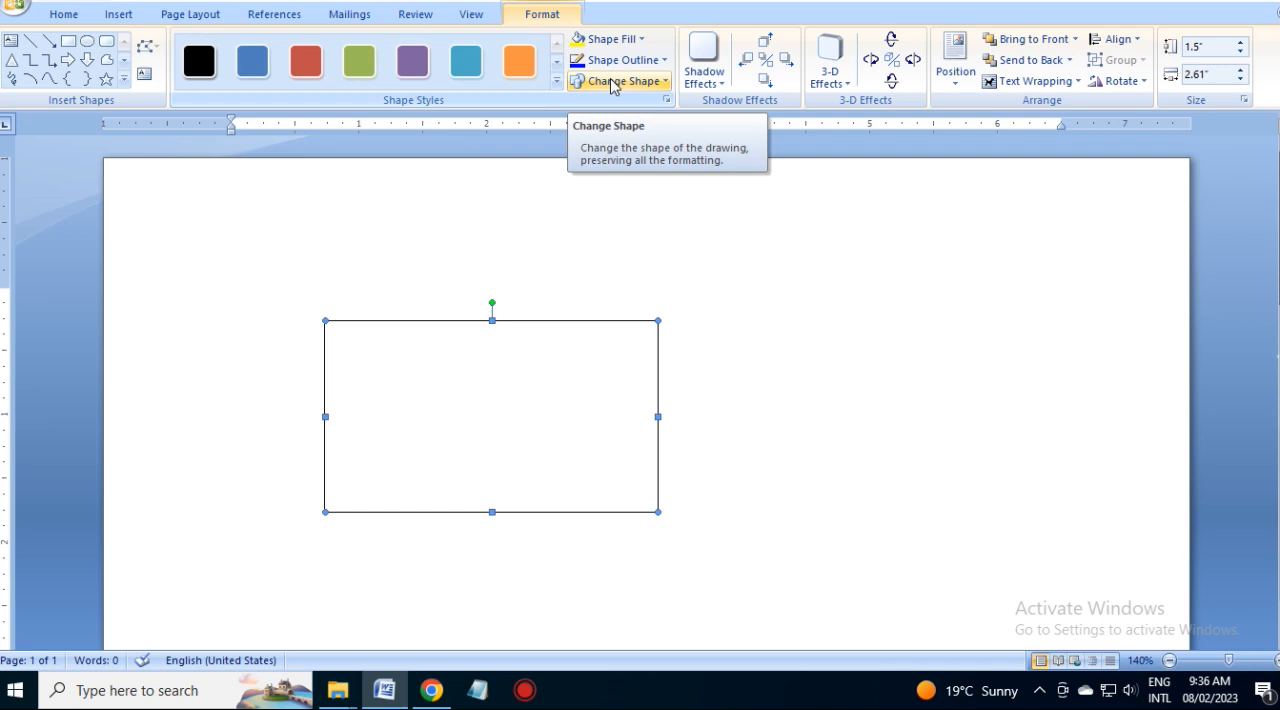
Step: Change the rectangle's shape to an oval
{"action": "left_click", "coordinate": [612, 83]}
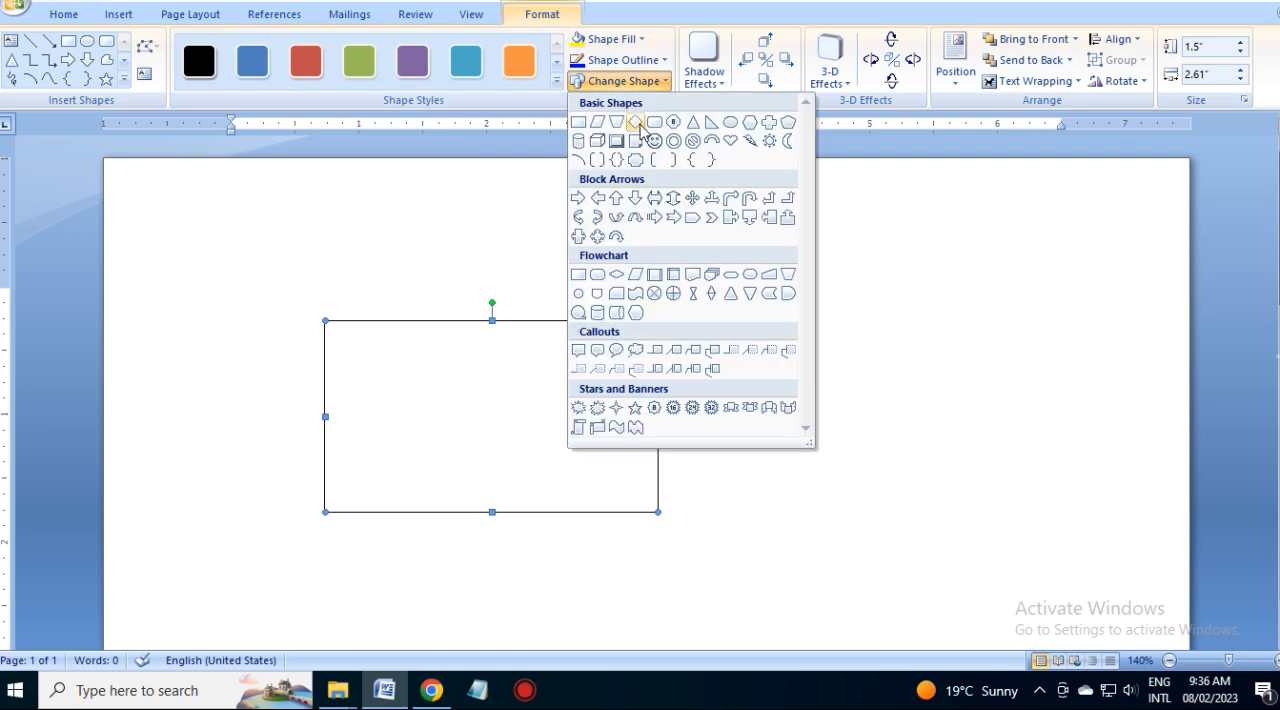
{"action": "left_click", "coordinate": [733, 123]}
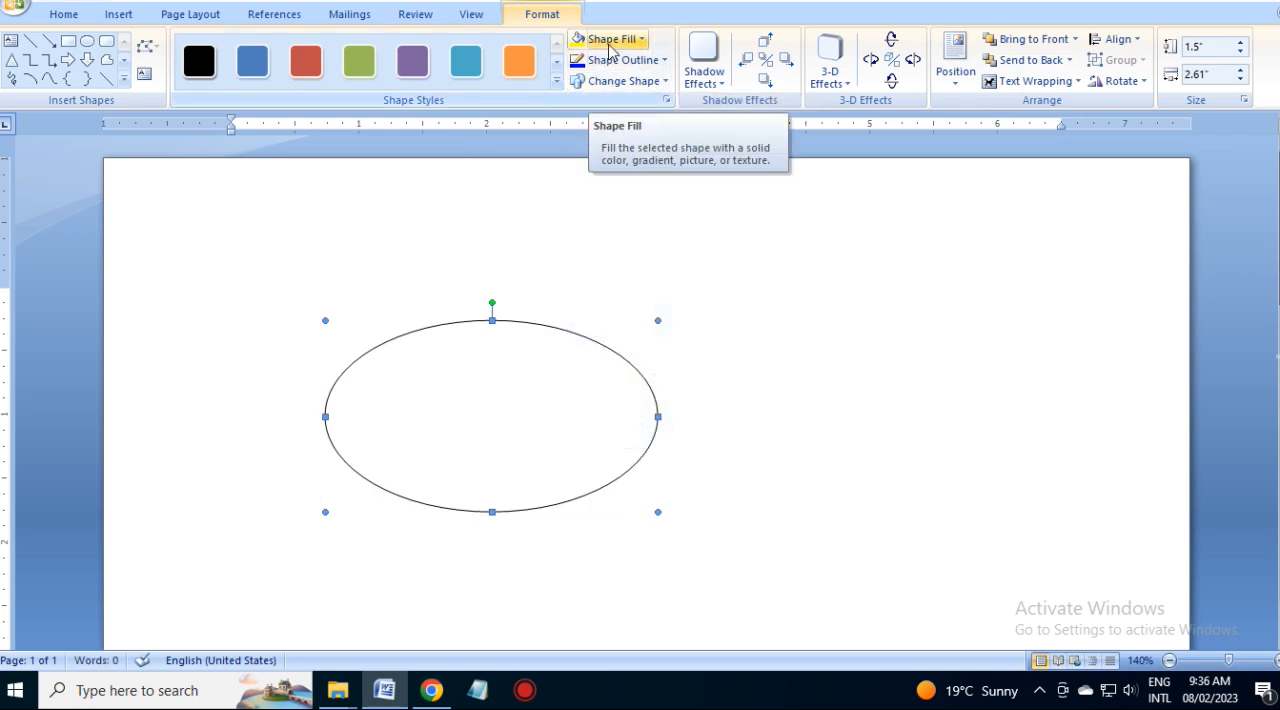
{"action": "left_click", "coordinate": [614, 44]}
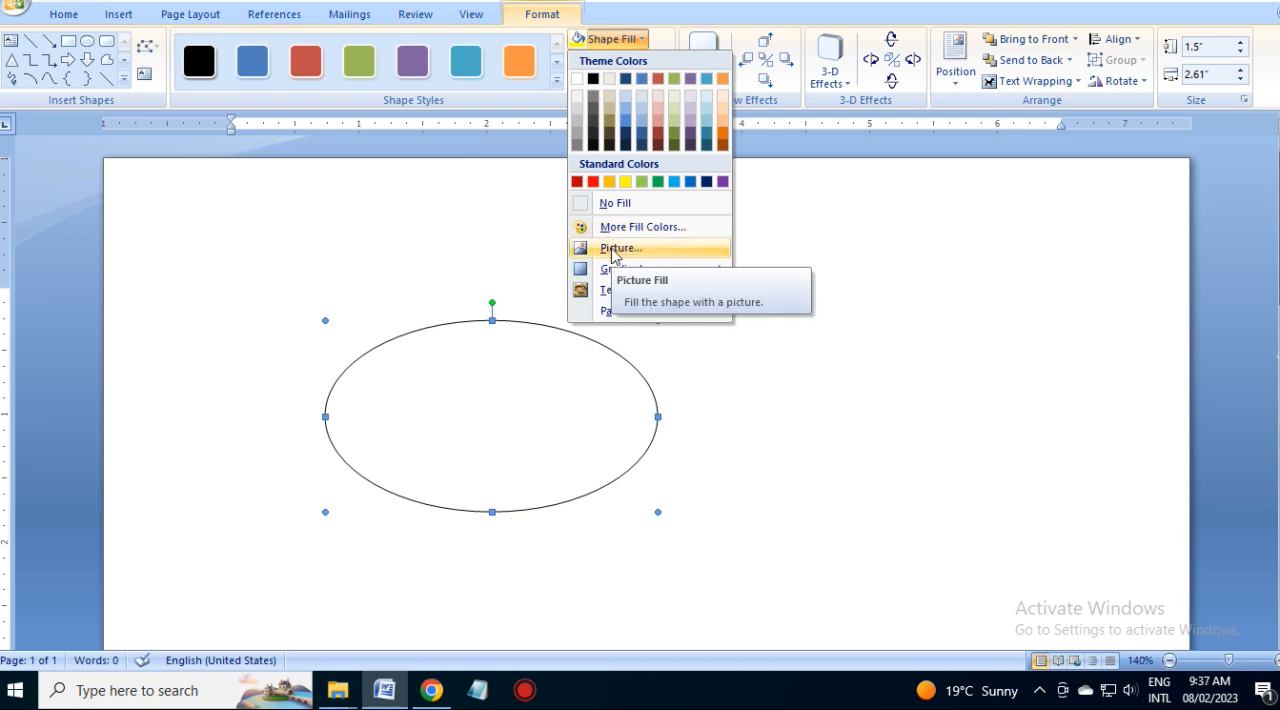
{"action": "mouse_move", "coordinate": [607, 278]}
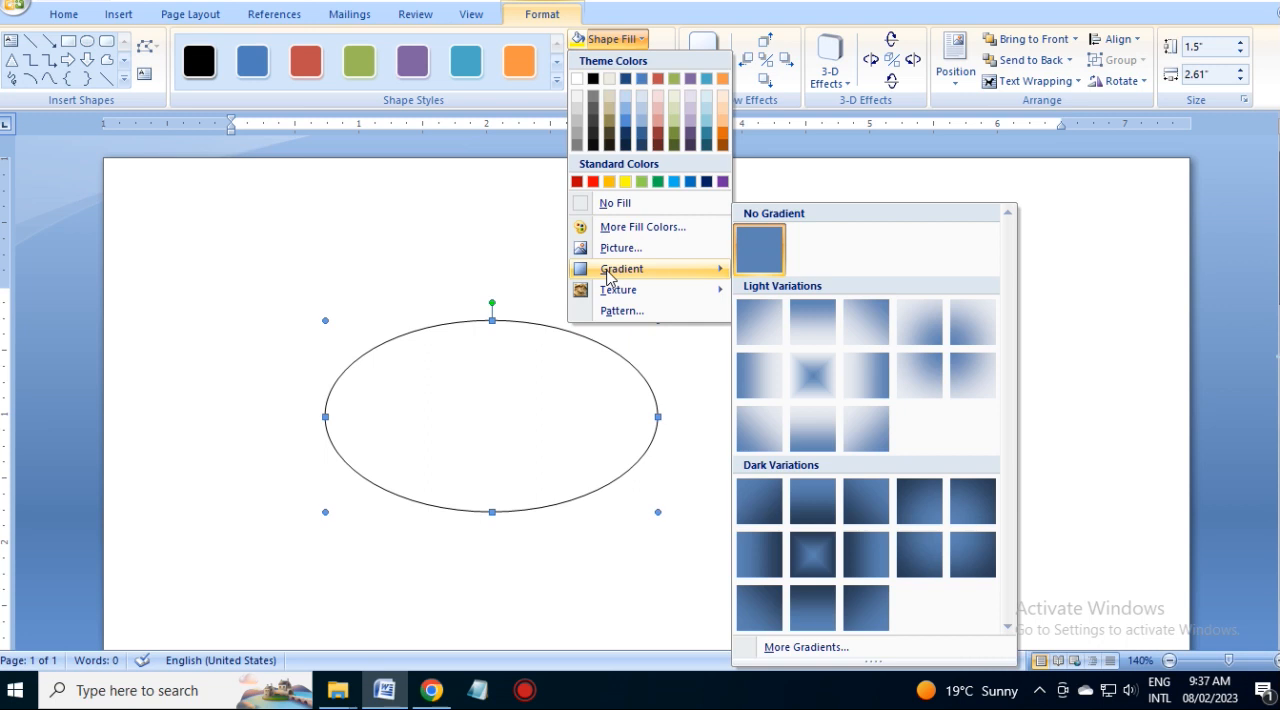
{"action": "mouse_move", "coordinate": [598, 301]}
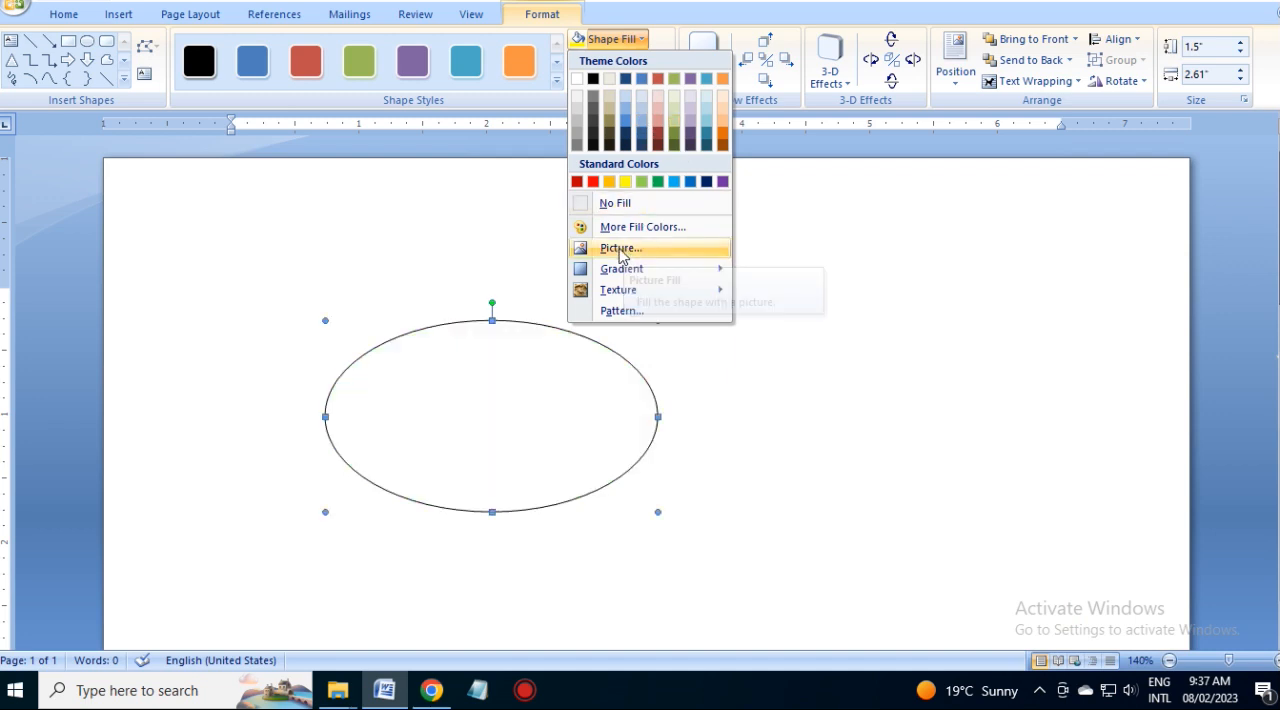
{"action": "left_click", "coordinate": [633, 38]}
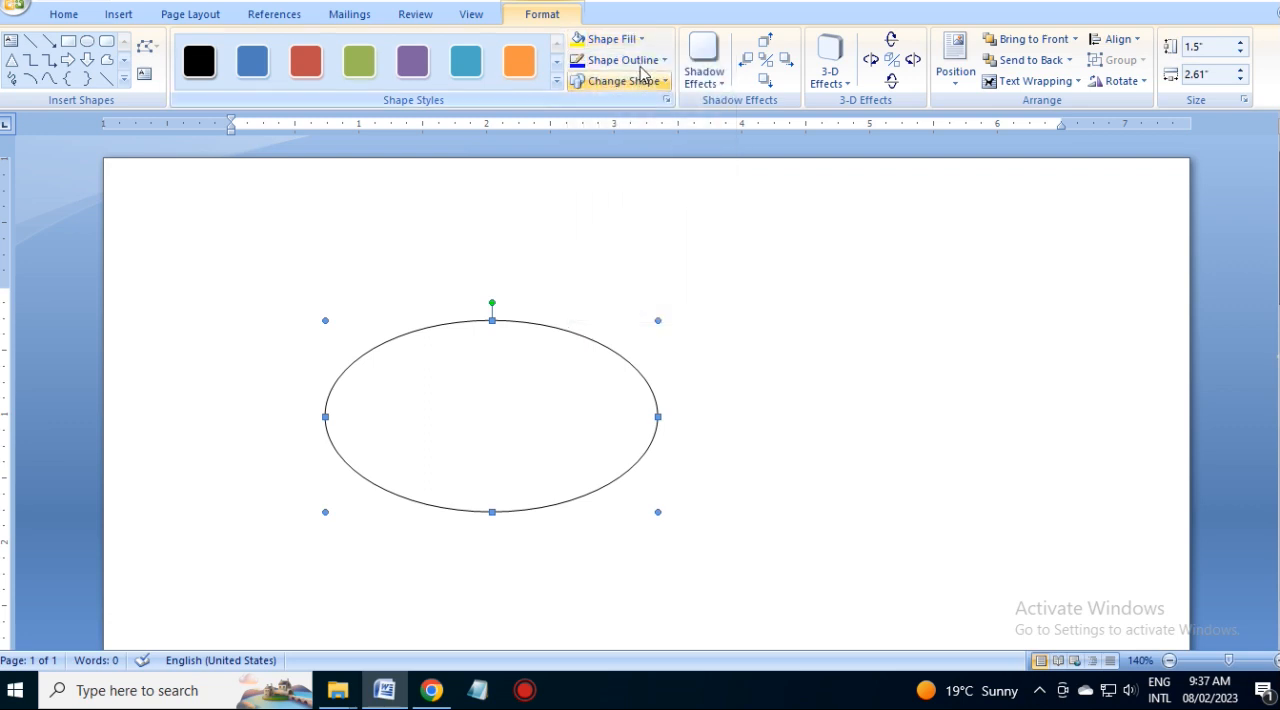
Step: Set the oval's outline weight to 6 pt
{"action": "left_click", "coordinate": [645, 63]}
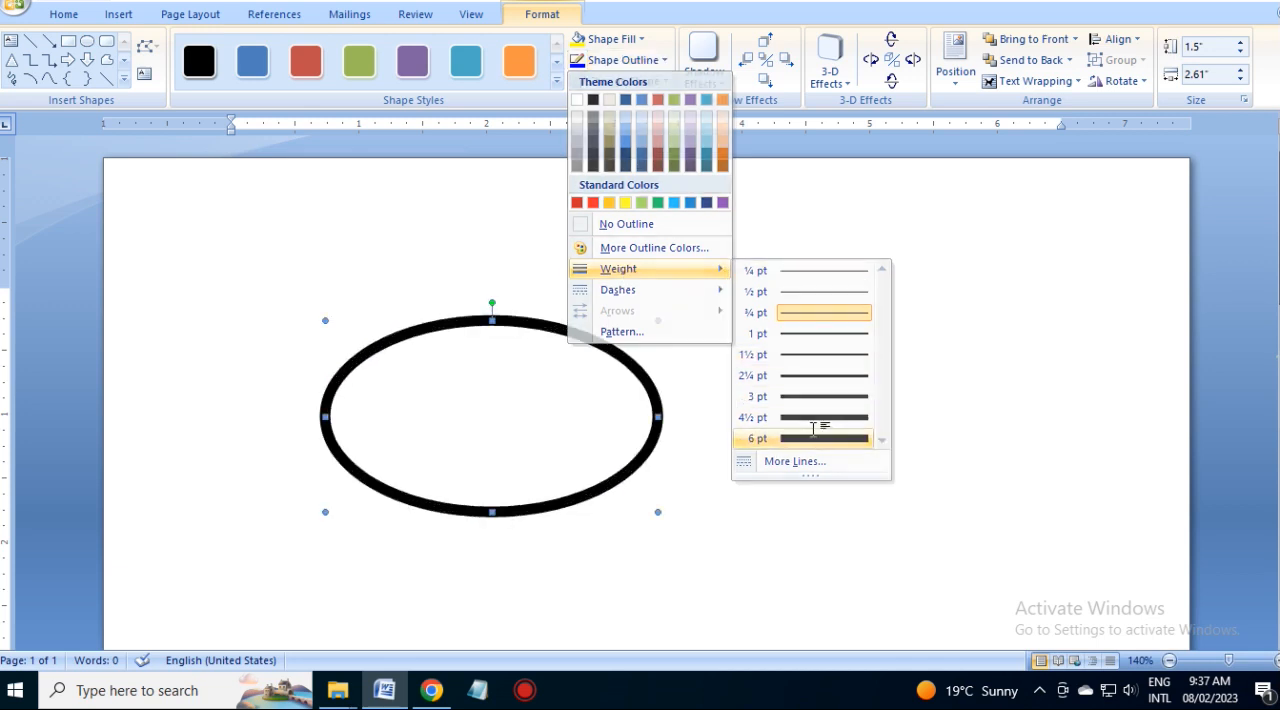
{"action": "left_click", "coordinate": [814, 436]}
{"action": "left_click", "coordinate": [641, 62]}
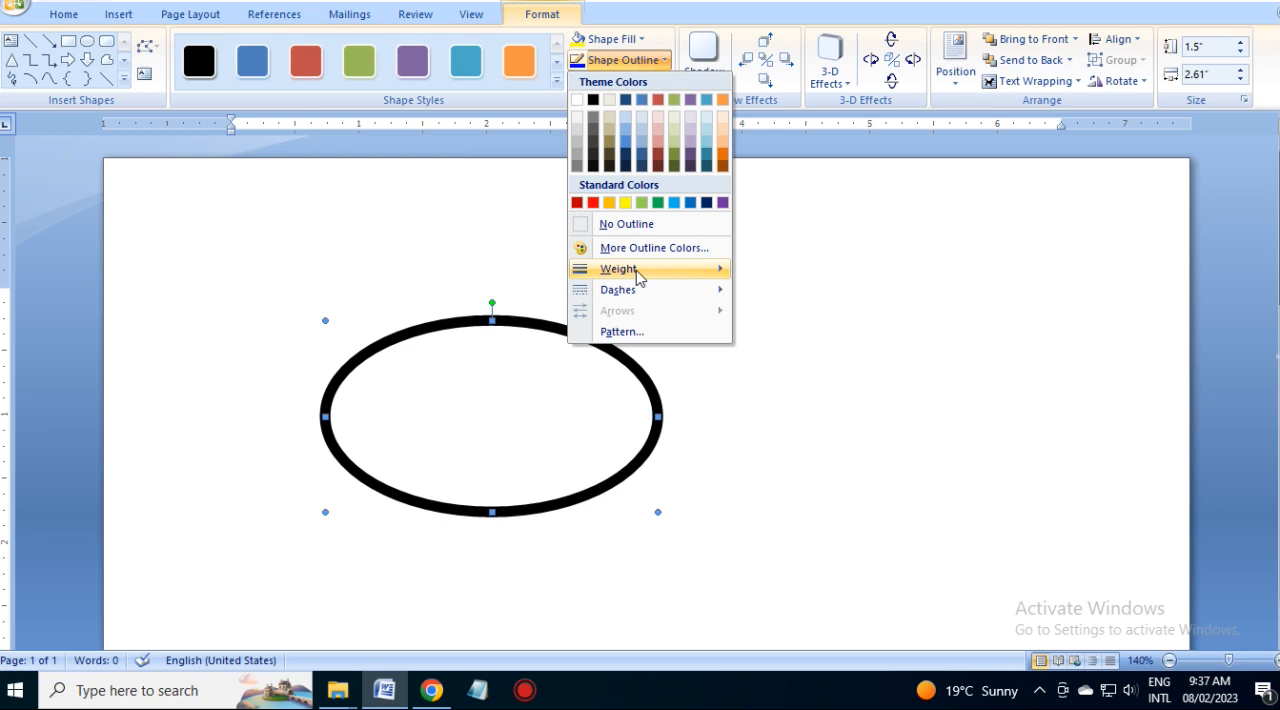
{"action": "mouse_move", "coordinate": [640, 278]}
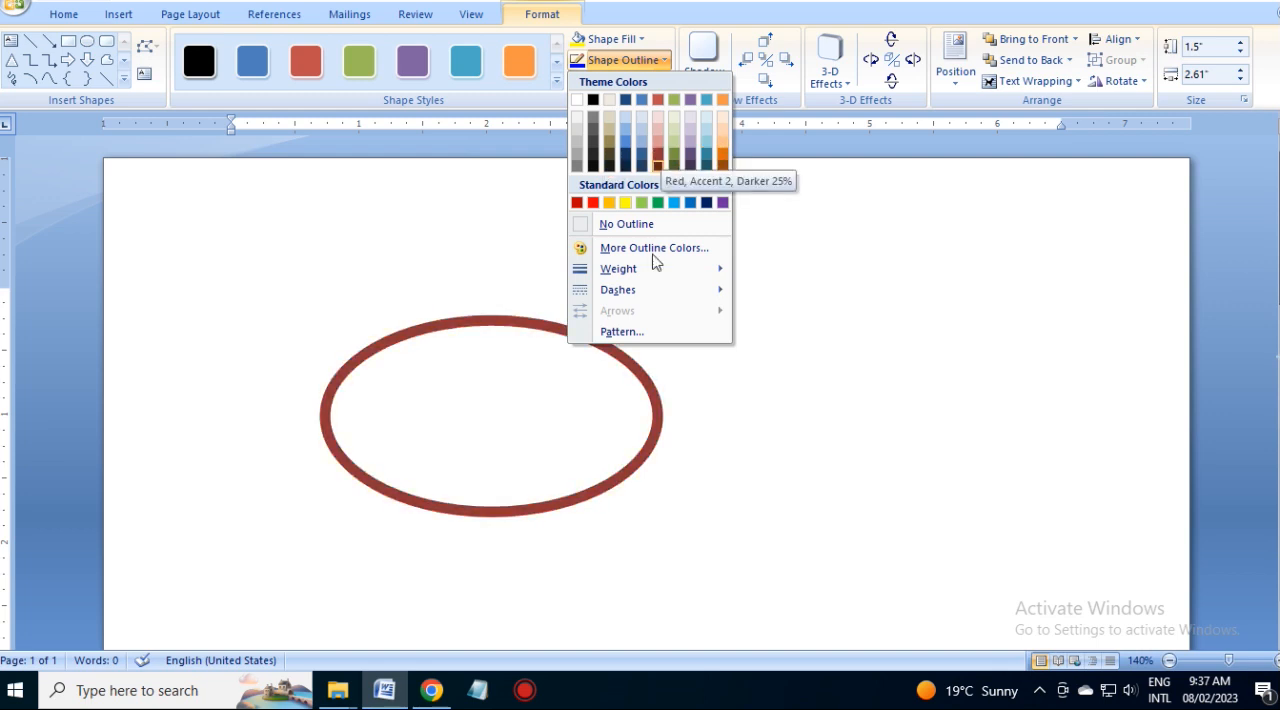
{"action": "mouse_move", "coordinate": [648, 299]}
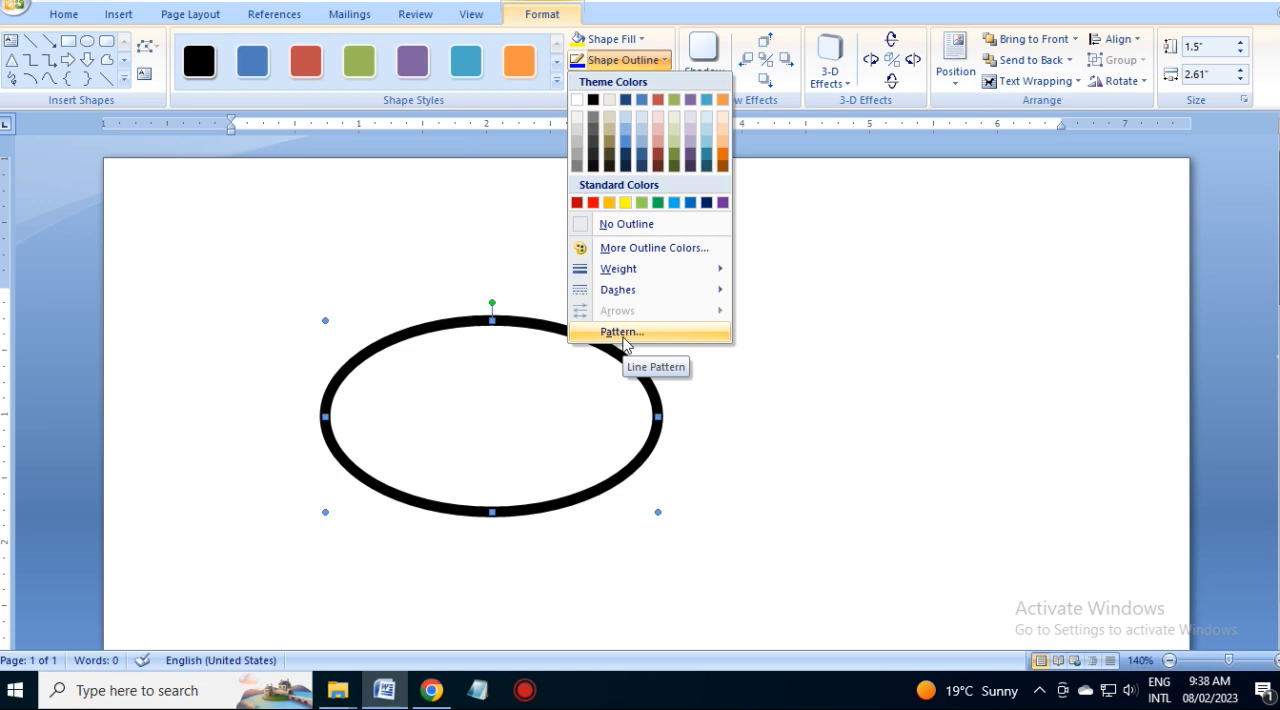
{"action": "left_click", "coordinate": [640, 60]}
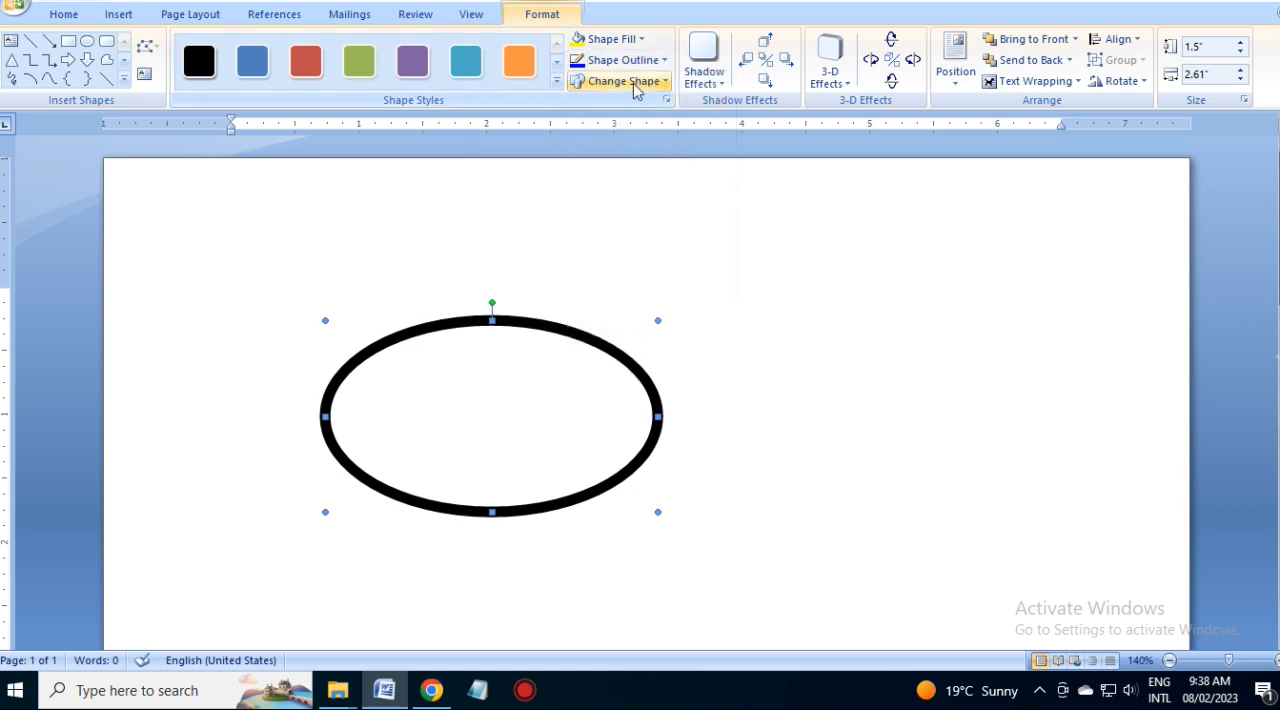
Step: Change the oval to a rounded rectangle while keeping its formatting
{"action": "left_click", "coordinate": [634, 88]}
{"action": "left_click", "coordinate": [651, 124]}
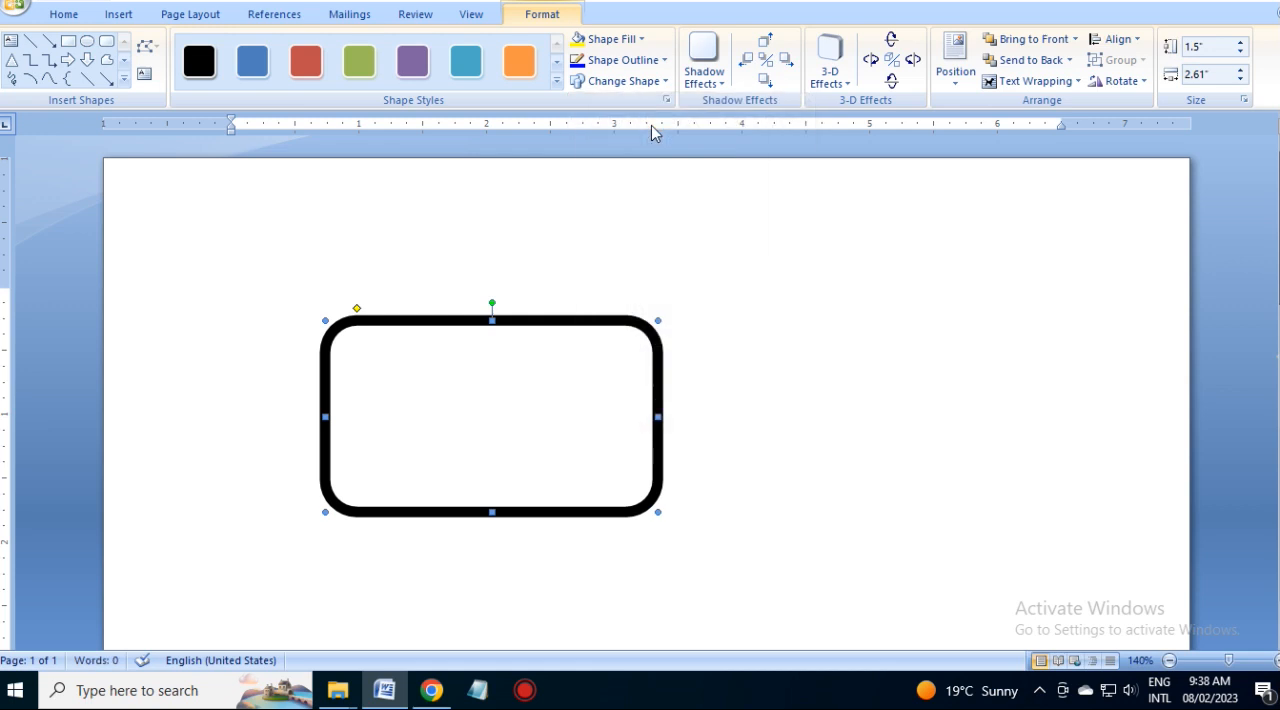
Step: Look through the shadow, 3-D and page-position options available for the rounded rectangle
{"action": "left_click", "coordinate": [705, 88]}
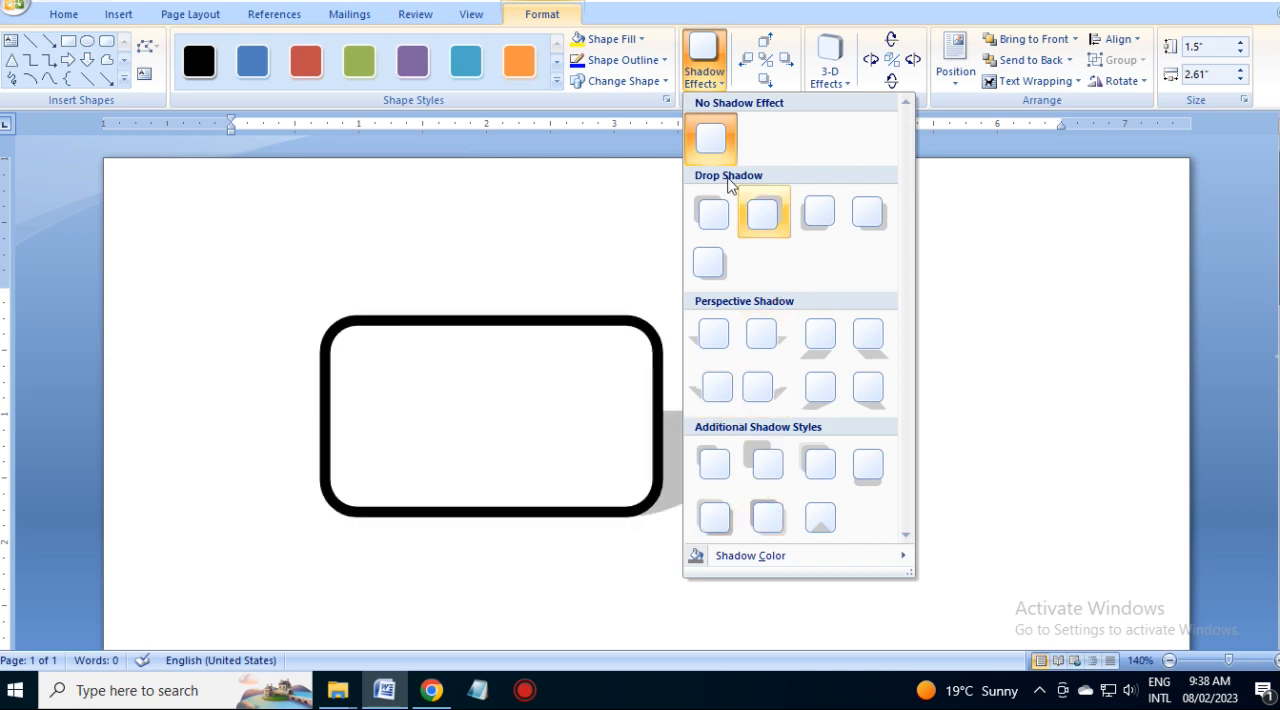
{"action": "left_click", "coordinate": [711, 139]}
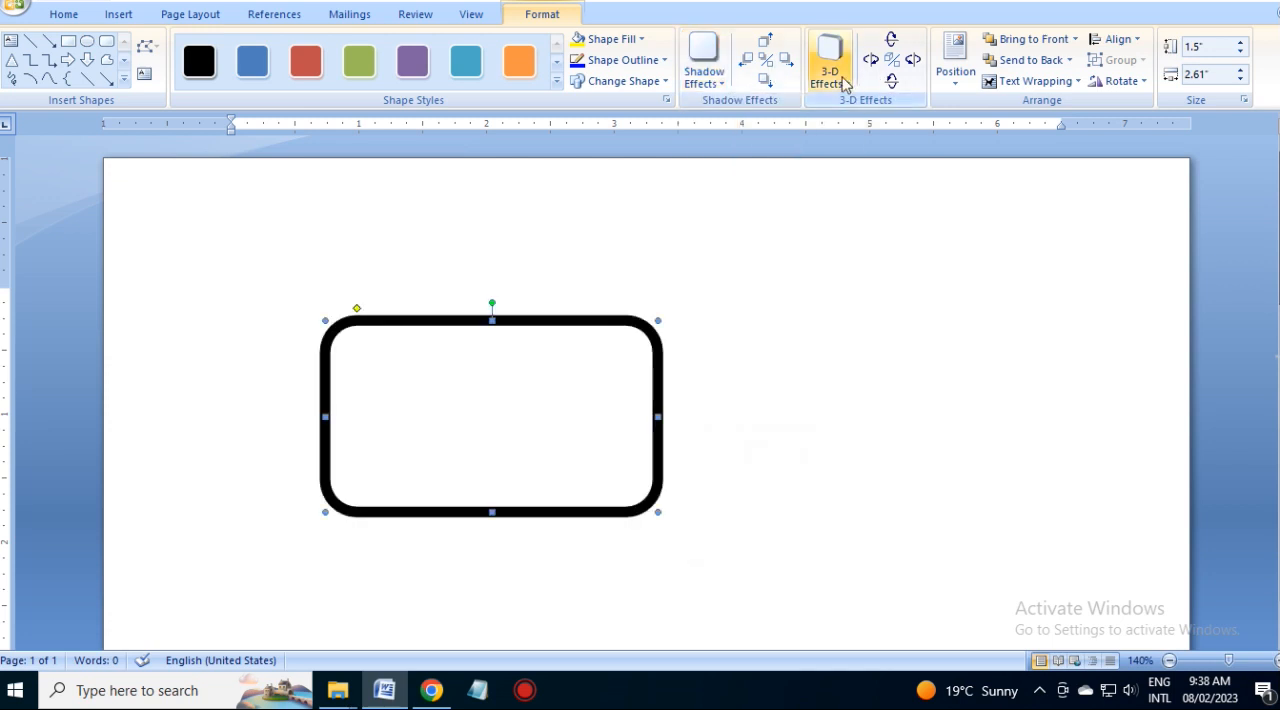
{"action": "left_click", "coordinate": [845, 85]}
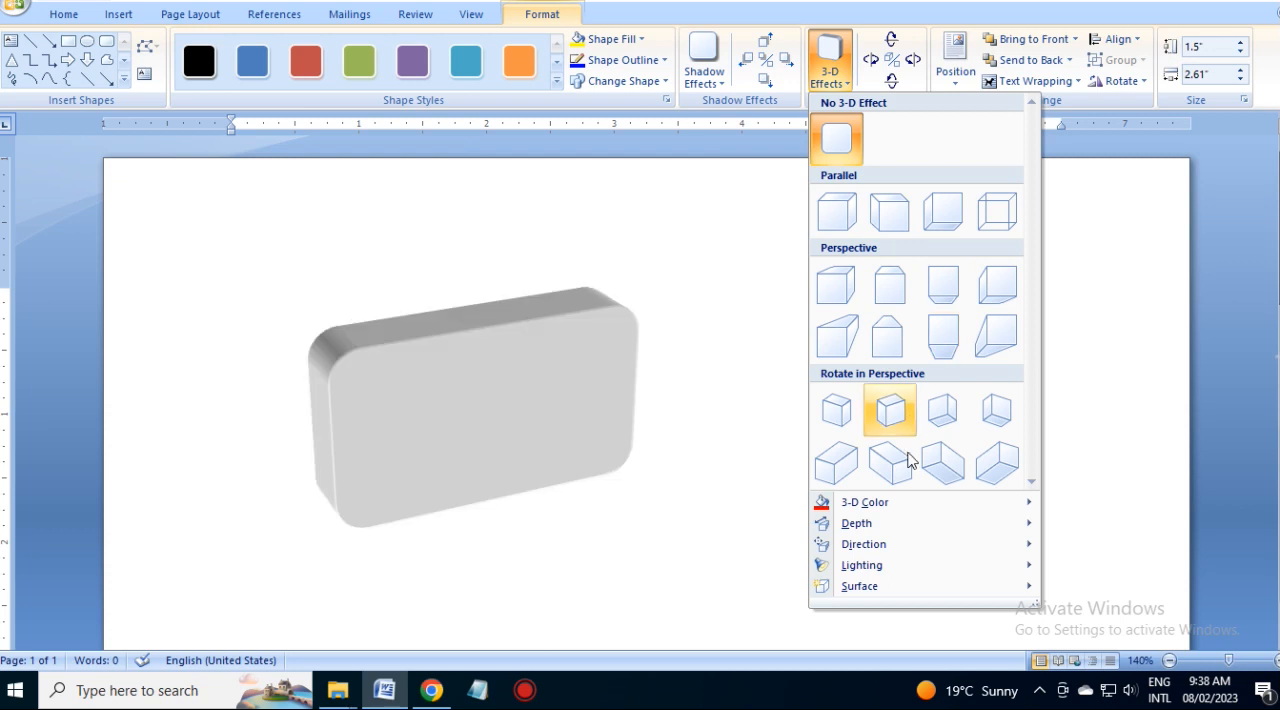
{"action": "left_click", "coordinate": [703, 72]}
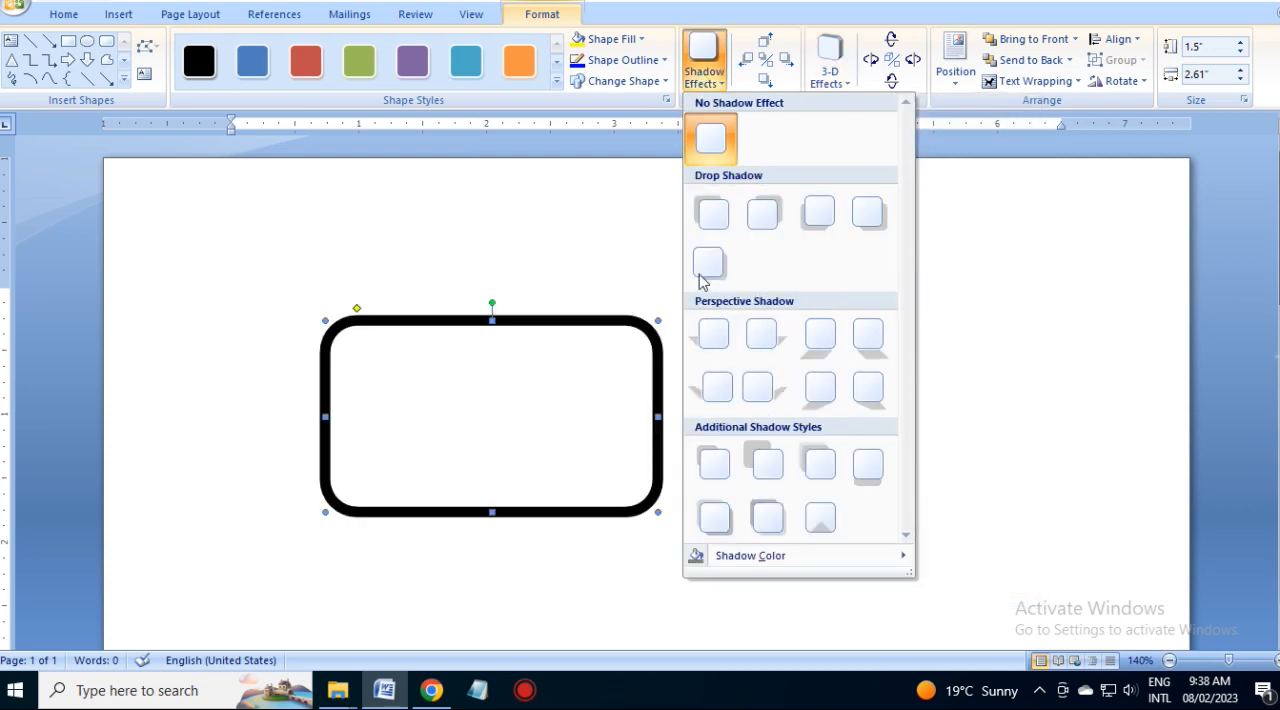
{"action": "mouse_move", "coordinate": [750, 562]}
{"action": "left_click", "coordinate": [829, 70]}
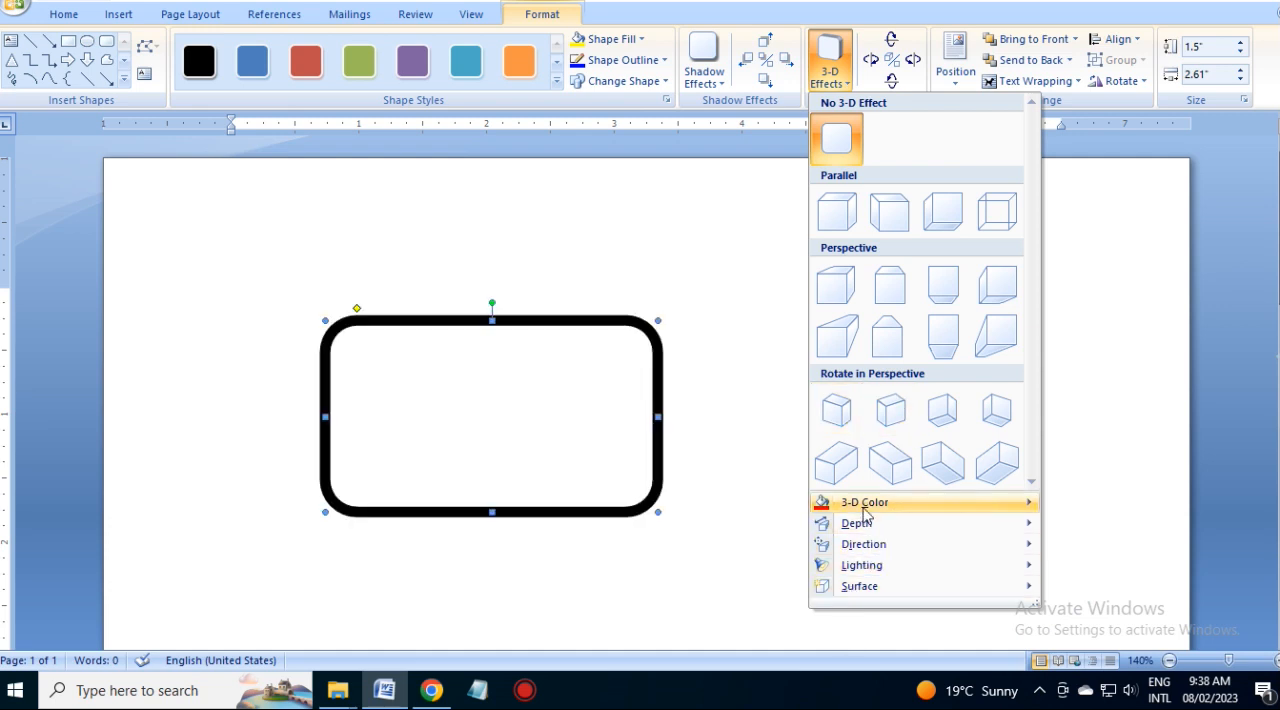
{"action": "mouse_move", "coordinate": [863, 508]}
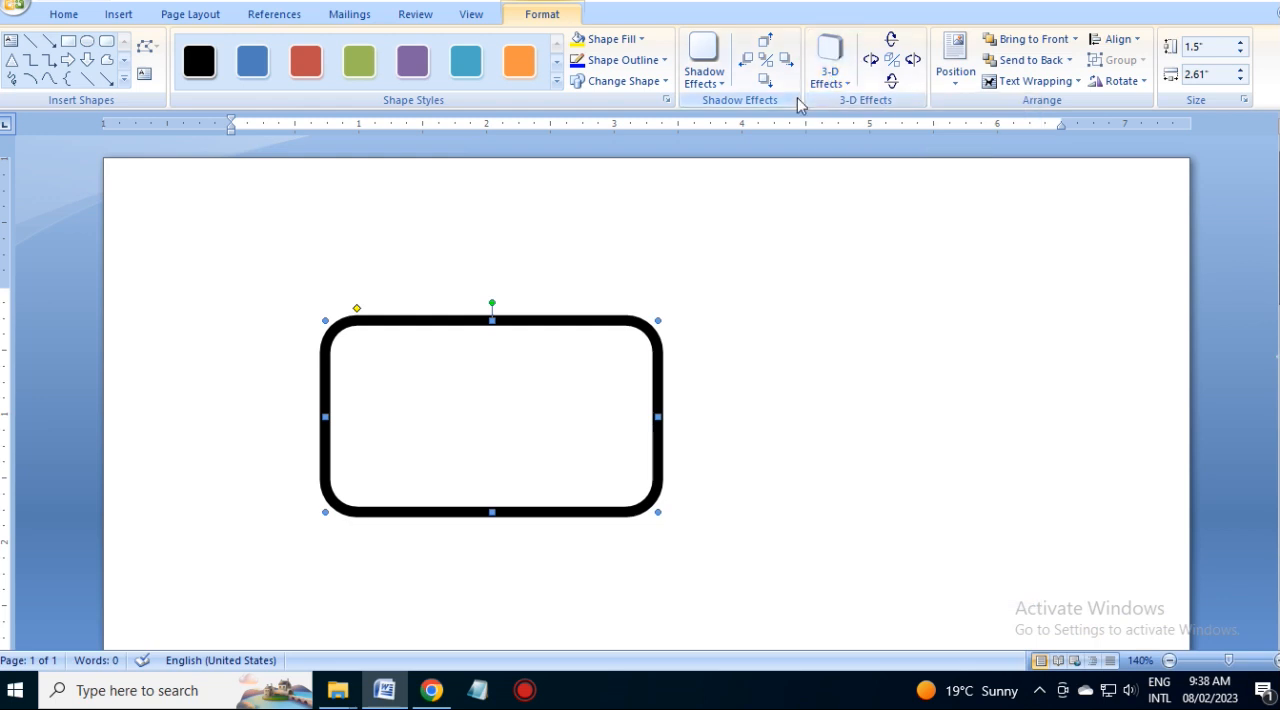
{"action": "left_click", "coordinate": [953, 88]}
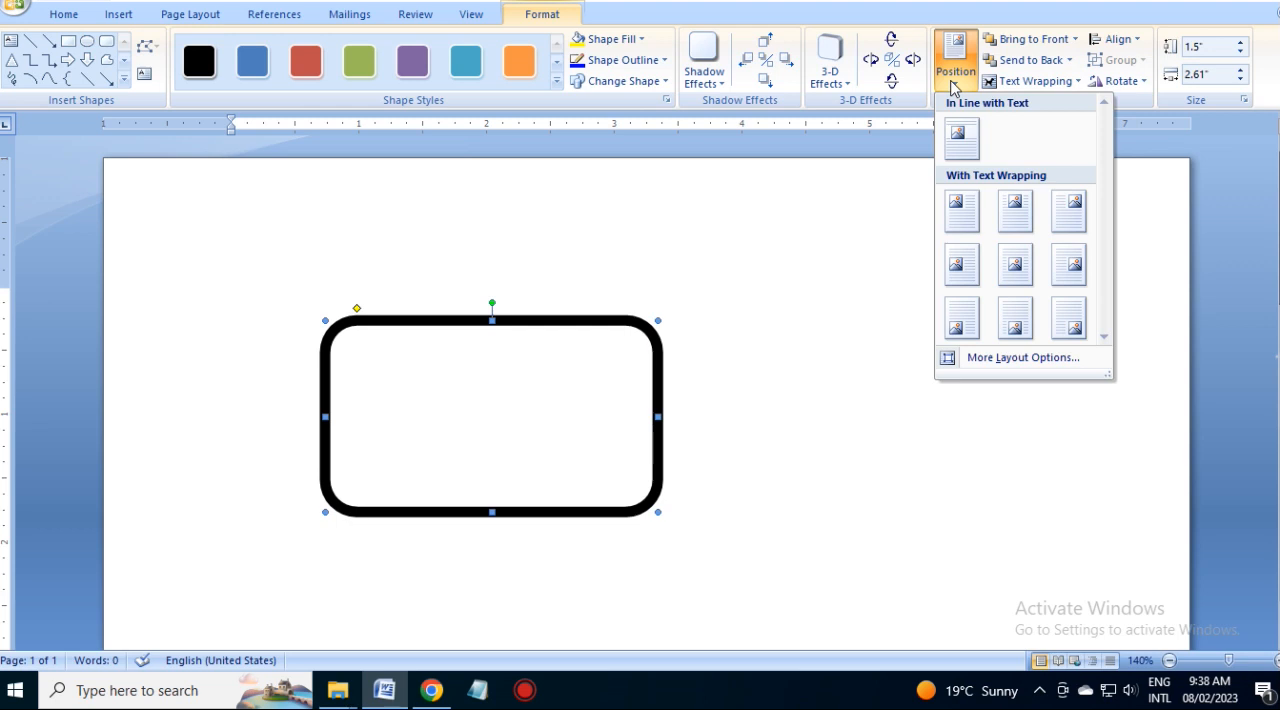
{"action": "left_click", "coordinate": [953, 88]}
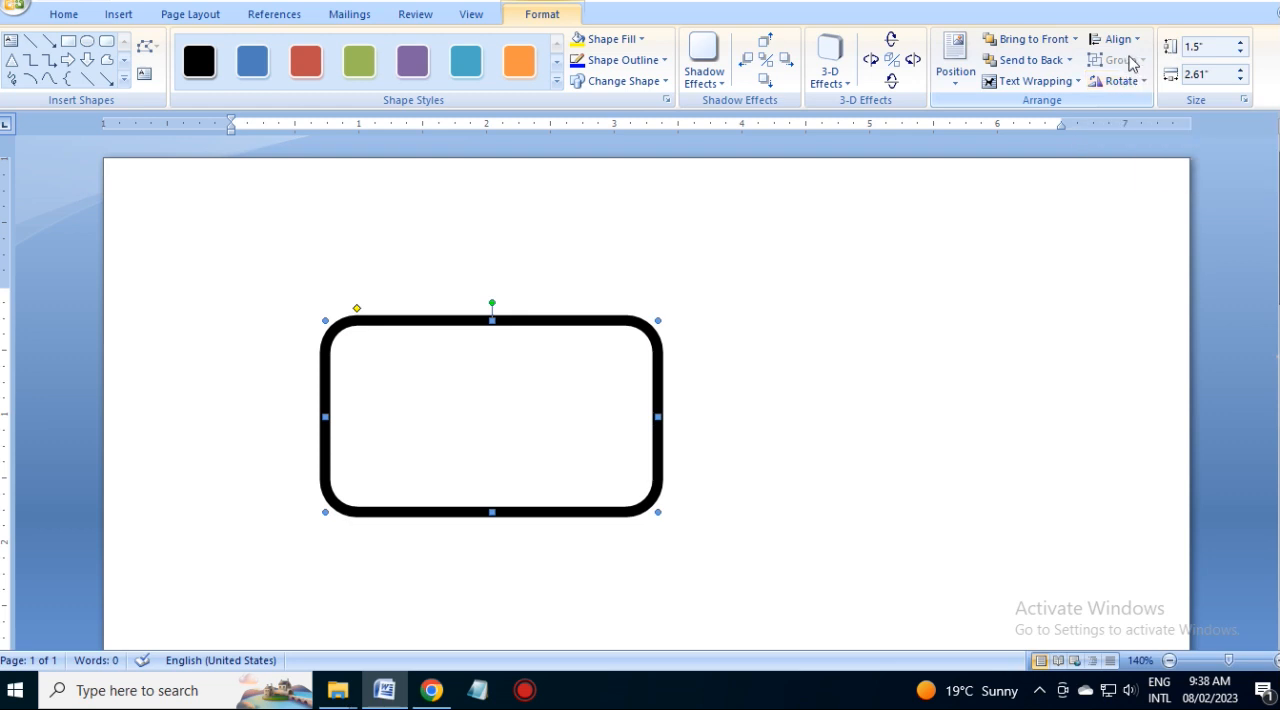
{"action": "left_click", "coordinate": [1240, 43]}
{"action": "left_click", "coordinate": [1240, 43]}
{"action": "left_click", "coordinate": [1240, 51]}
{"action": "left_click", "coordinate": [1240, 51]}
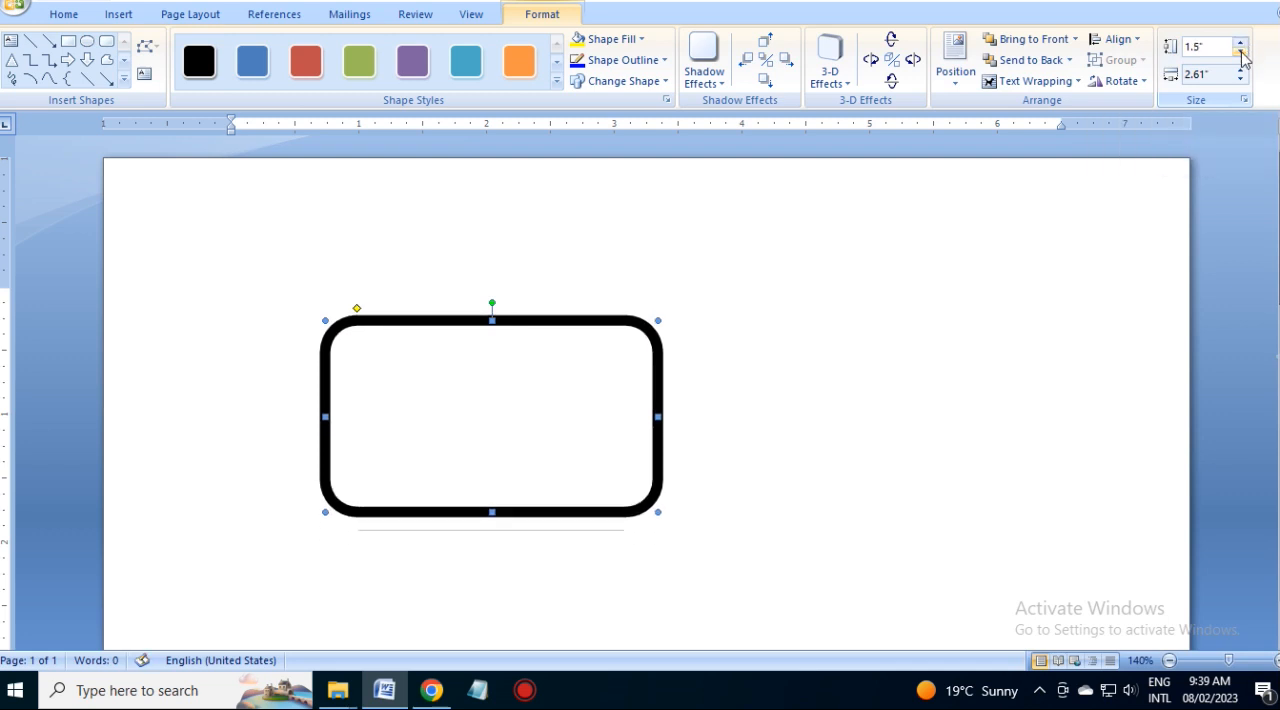
Step: Resize the rounded rectangle to about 1.68" high and 3.25" wide
{"action": "left_click_drag", "start_coordinate": [659, 514], "coordinate": [826, 536]}
{"action": "left_click_drag", "start_coordinate": [825, 428], "coordinate": [740, 442]}
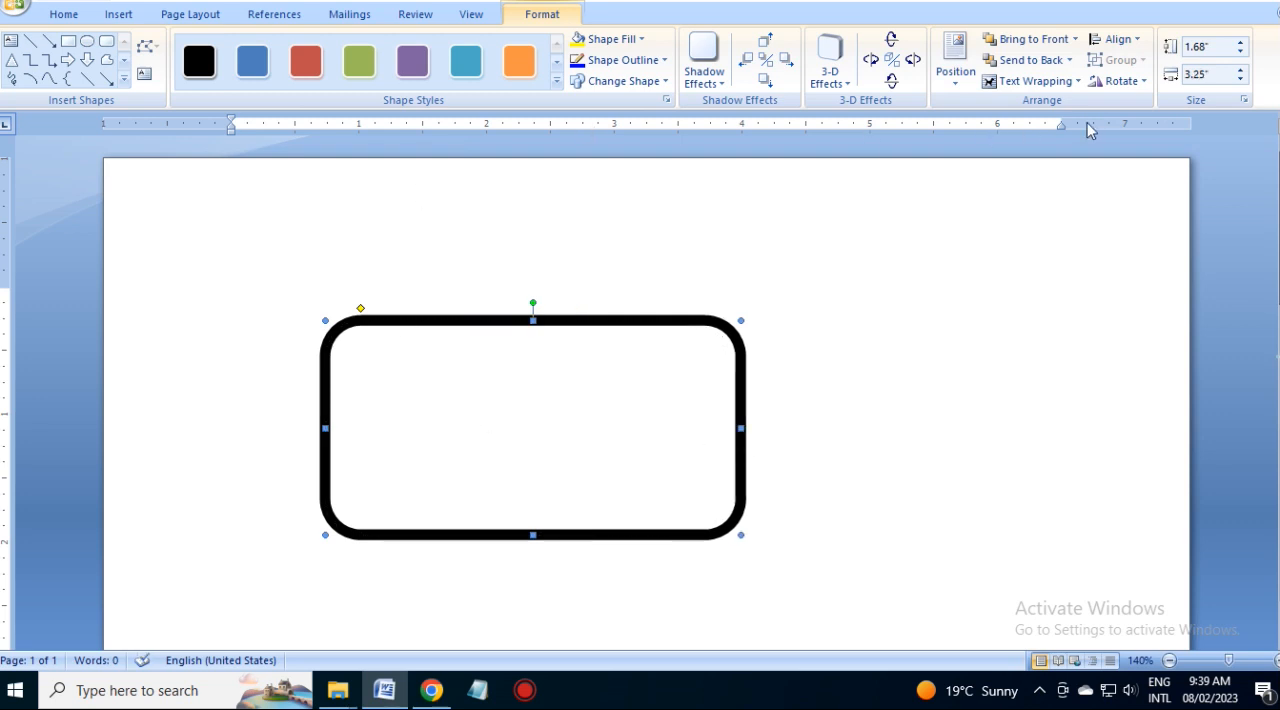
{"action": "left_click", "coordinate": [638, 40]}
{"action": "left_click", "coordinate": [638, 40]}
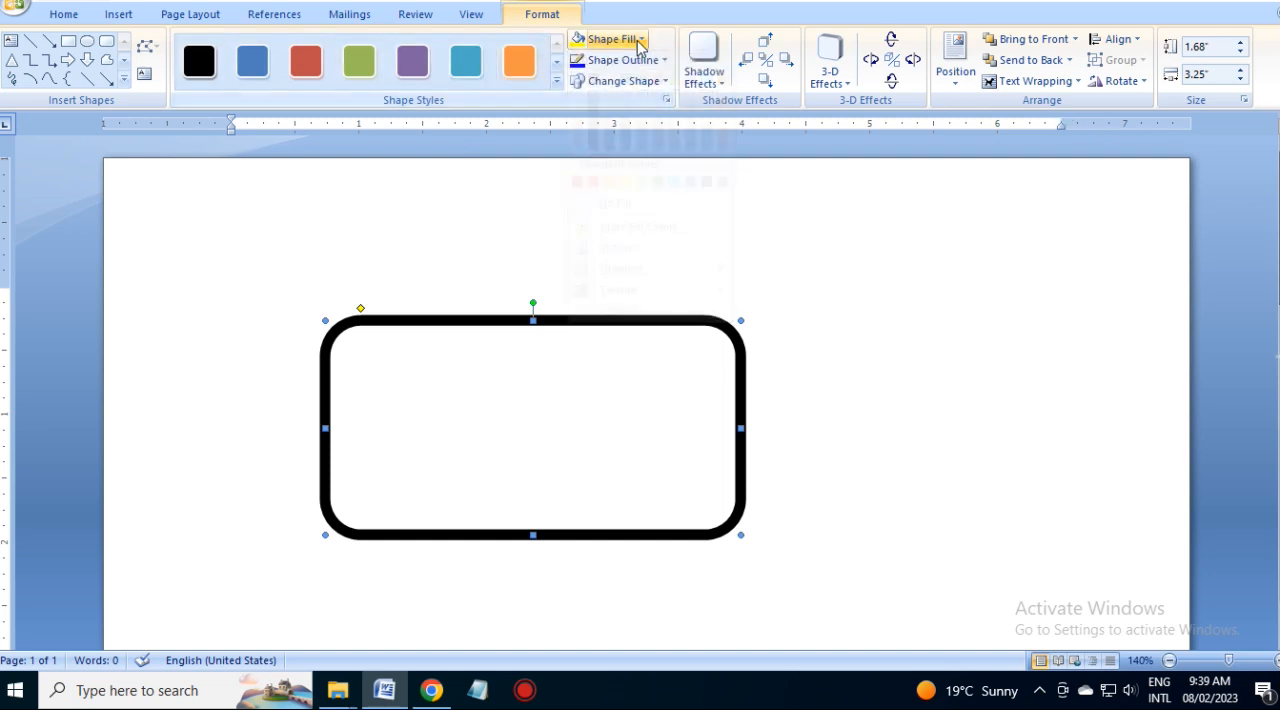